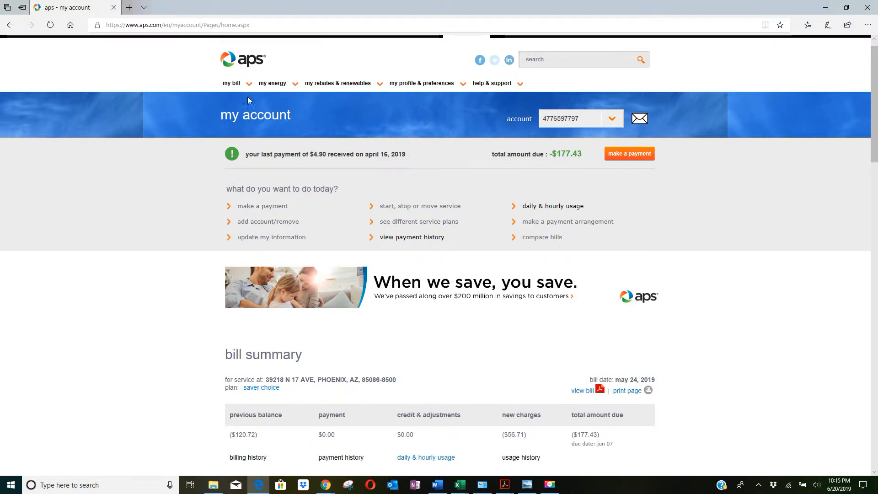
Open the daily & hourly usage page for the electricity account.
mouse_move(273, 88)
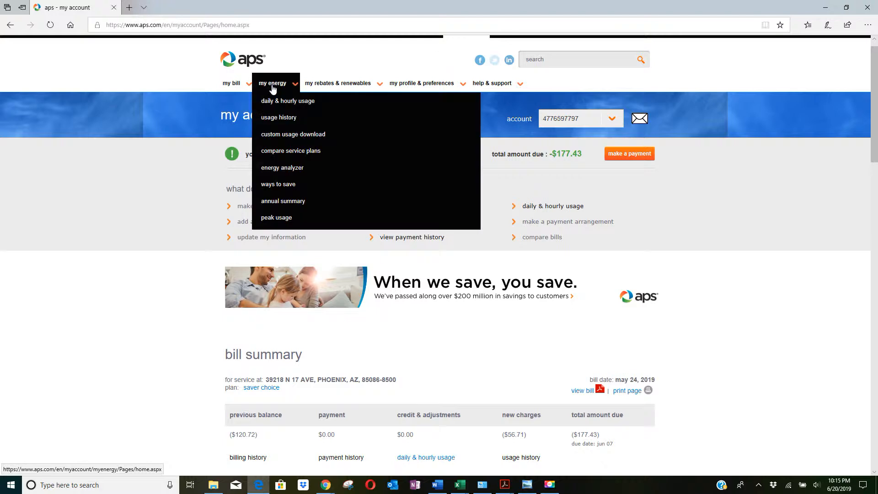
left_click(292, 102)
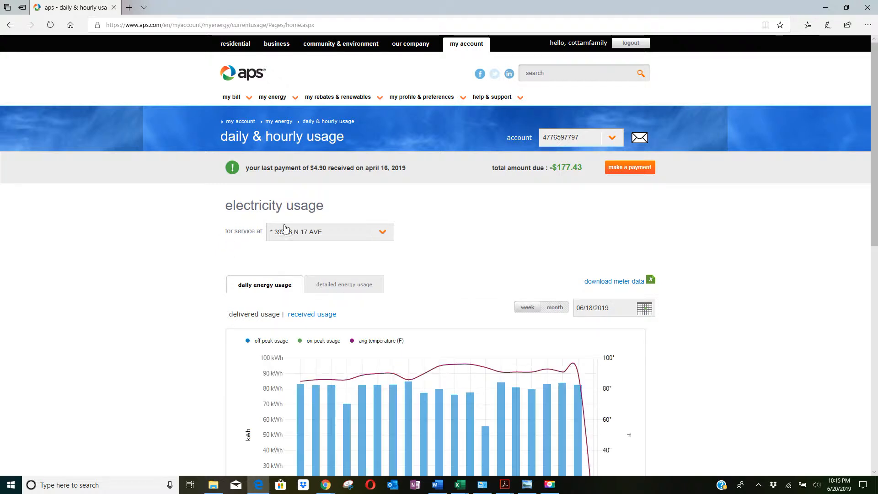
Switch the electricity usage to the full service address entry, and return to the asterisk-marked entry.
left_click(383, 231)
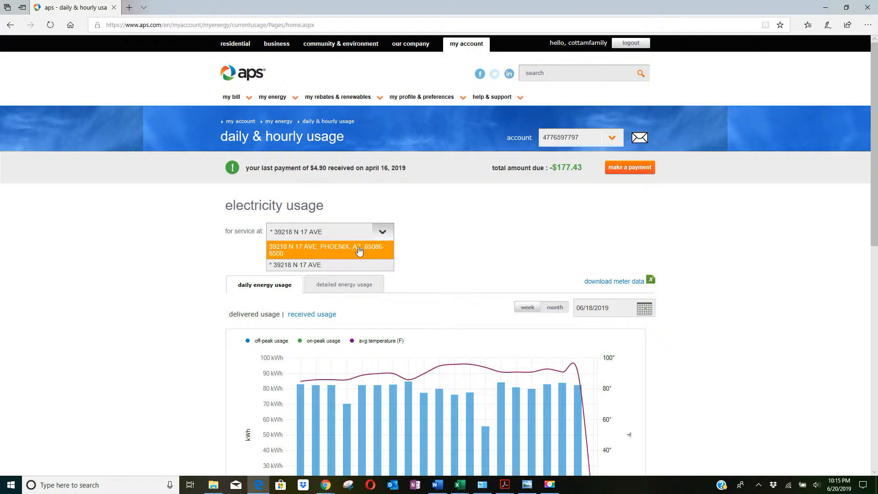
left_click(338, 254)
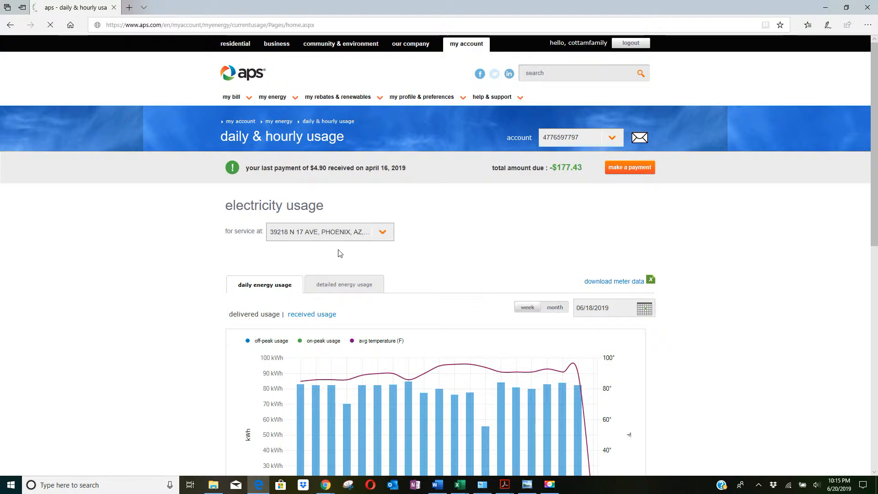
left_click(383, 237)
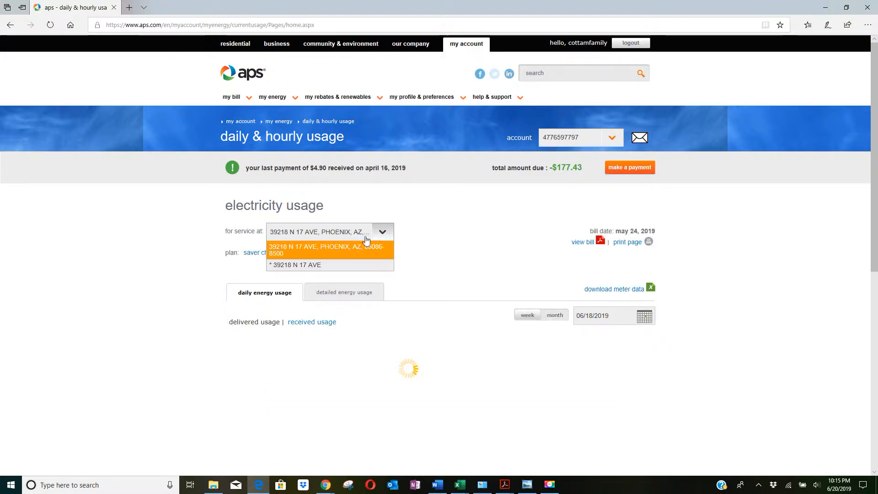
left_click(317, 262)
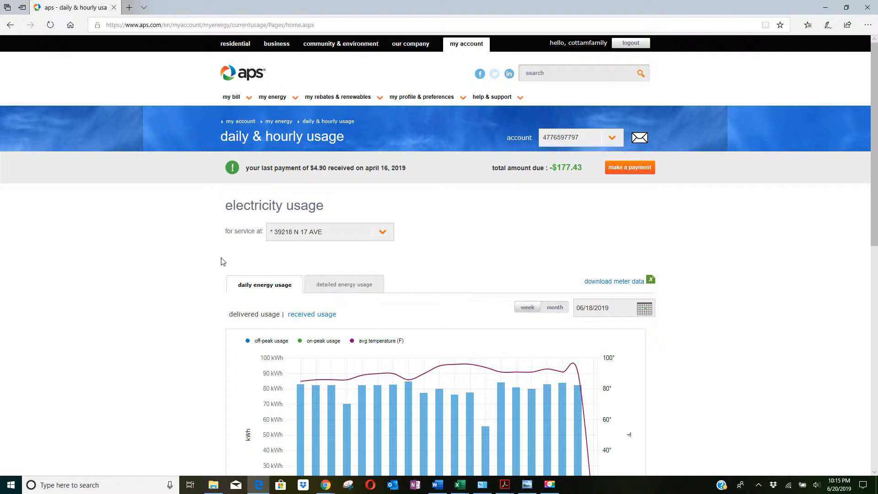
Show the delivered daily energy usage for the whole month of the date 05/31/2019.
scroll(115, 292, "down", 3)
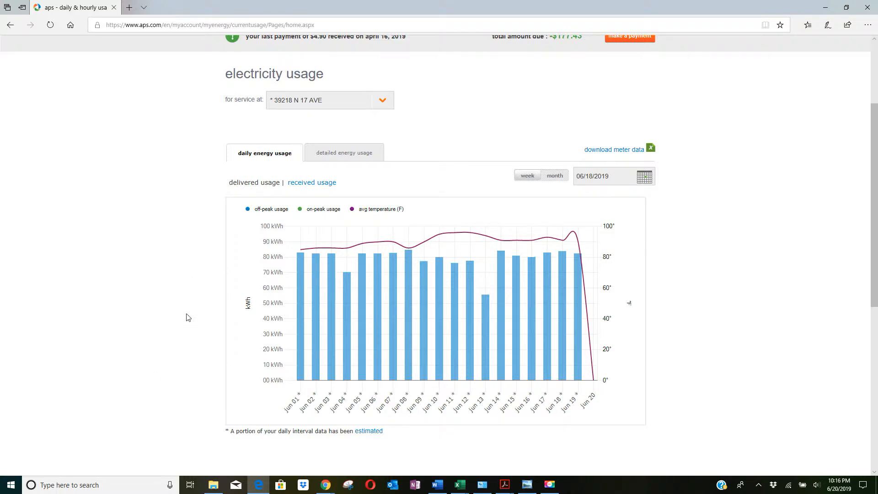
mouse_move(424, 365)
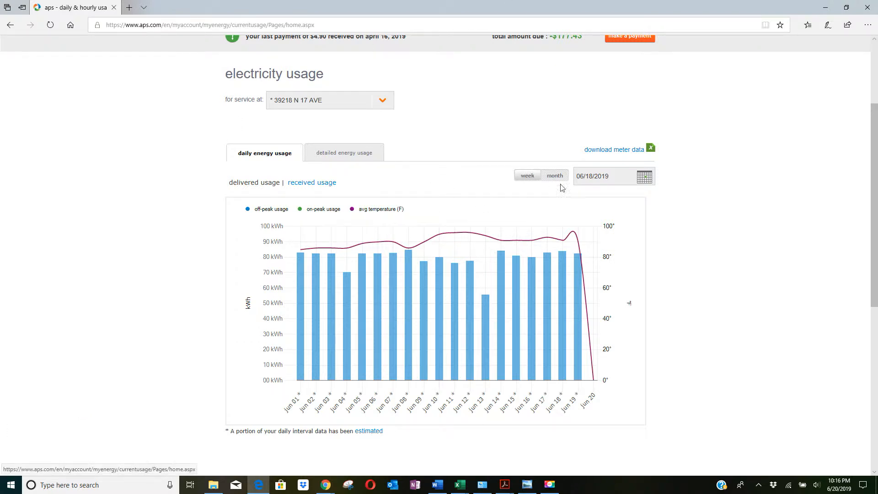
left_click_drag(615, 174, 564, 180)
type("05")
left_click(558, 180)
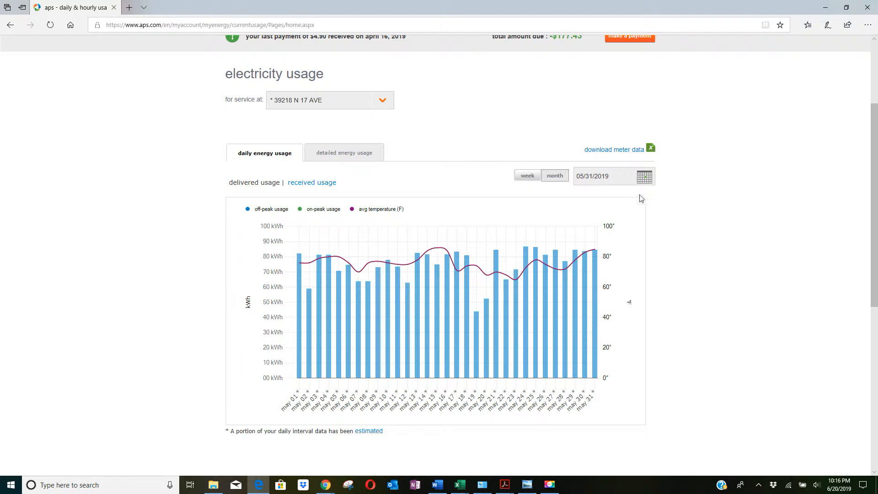
Download the May meter data as a workbook and open it in Excel with editing enabled.
left_click(625, 151)
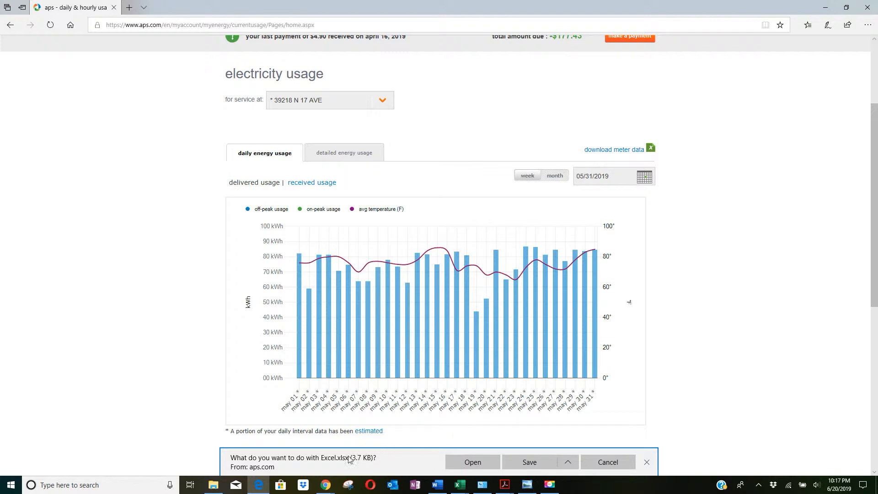
left_click(568, 462)
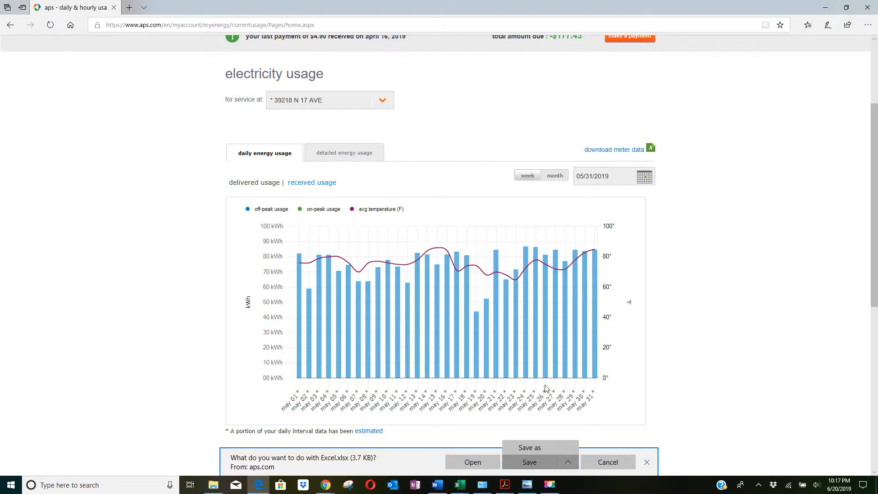
left_click(467, 462)
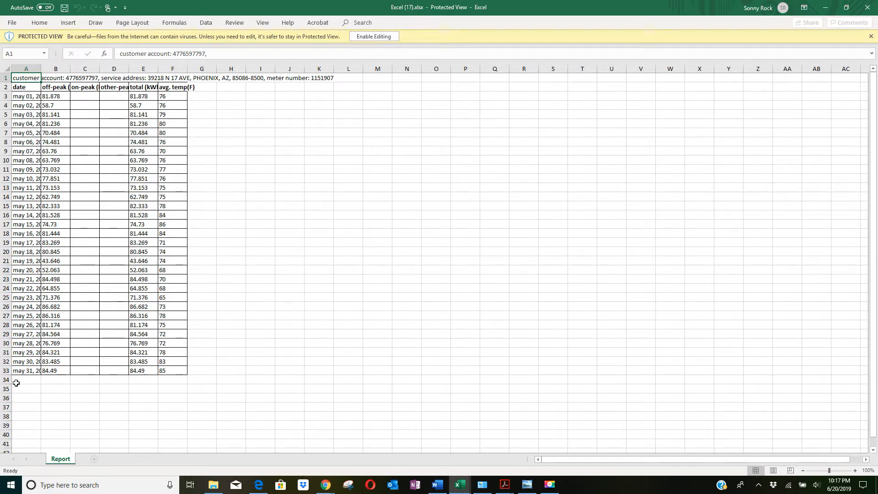
left_click(372, 37)
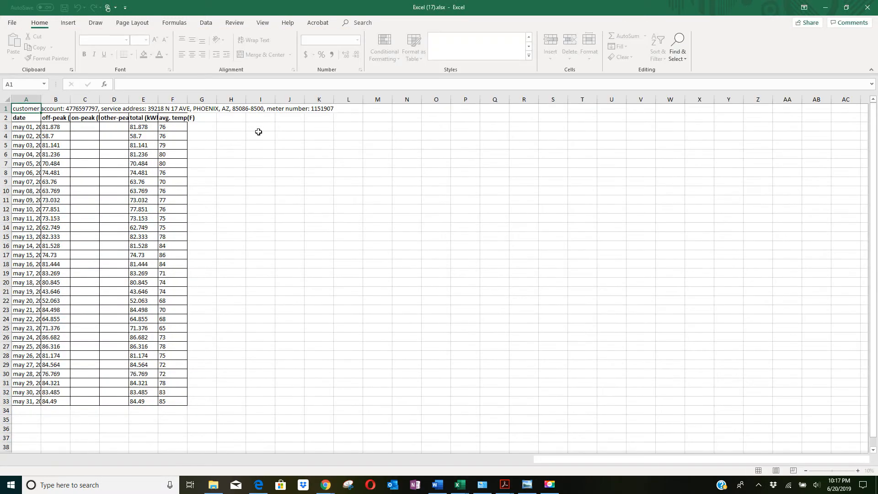
left_click(258, 133)
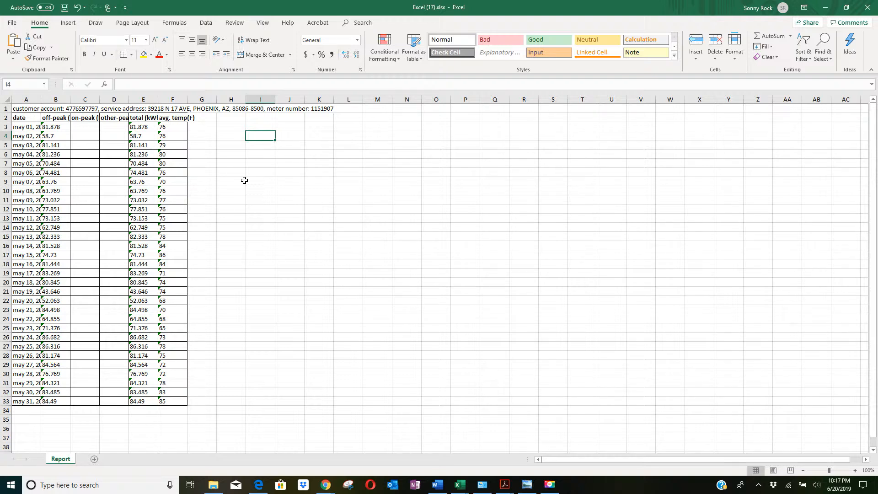
Replace the total kWh values in E3:E7 with the whole numbers 82, 59, 81, 81 and 70.
left_click(138, 130)
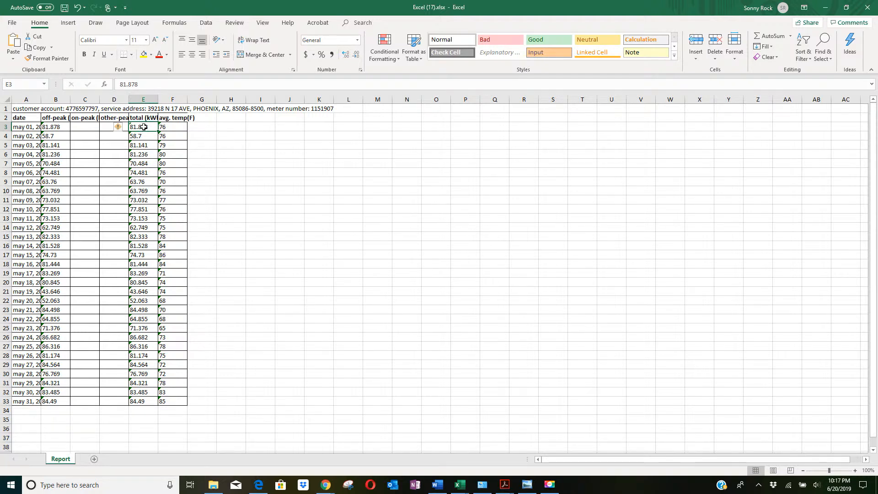
mouse_move(144, 127)
left_mouse_down()
mouse_move(143, 403)
mouse_move(140, 128)
left_mouse_up()
key("BackSpace")
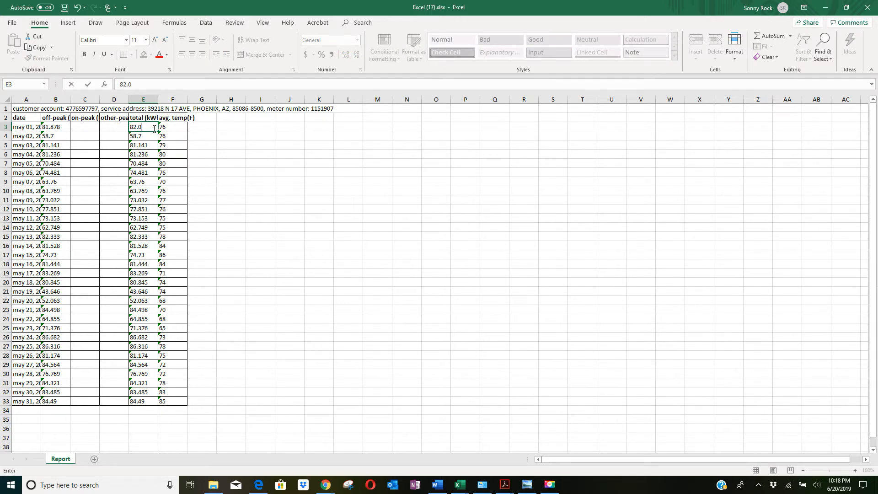
key("Return")
type("59")
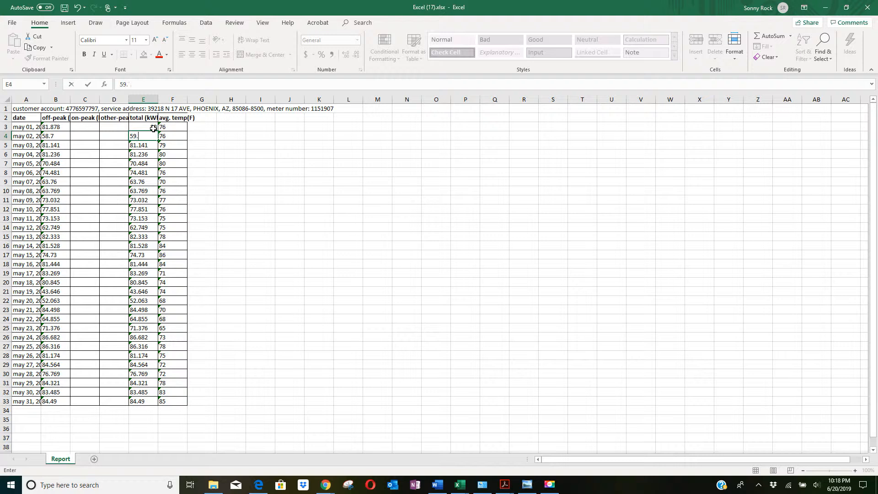
key("Return")
type("81")
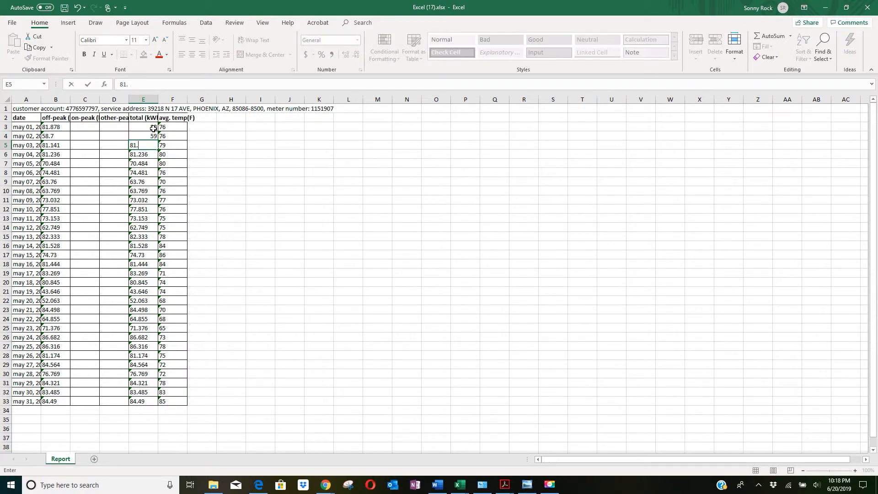
key("Return")
type("81")
key("Return")
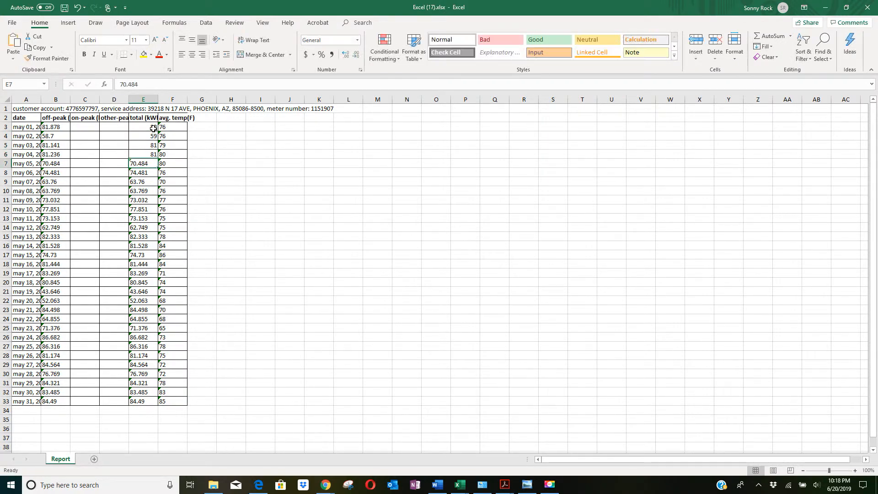
type("70")
key("Return")
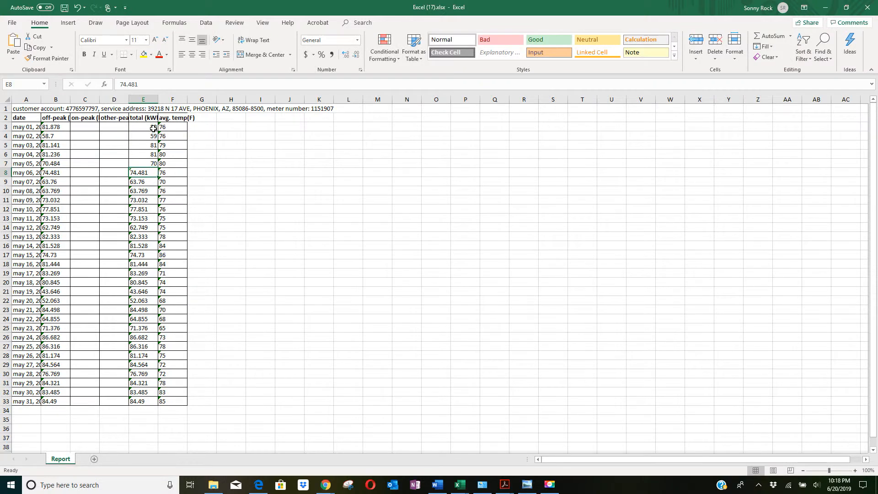
Replace the total kWh values in E8:E11 with 85, 64, 64 and 73.
type("85")
key("Return")
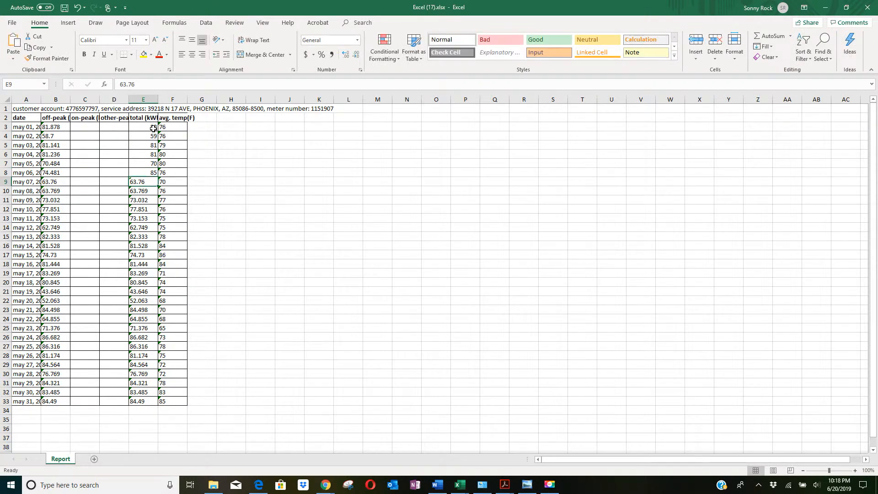
type("64")
key("Return")
type("64")
key("Return")
type("73")
key("Return")
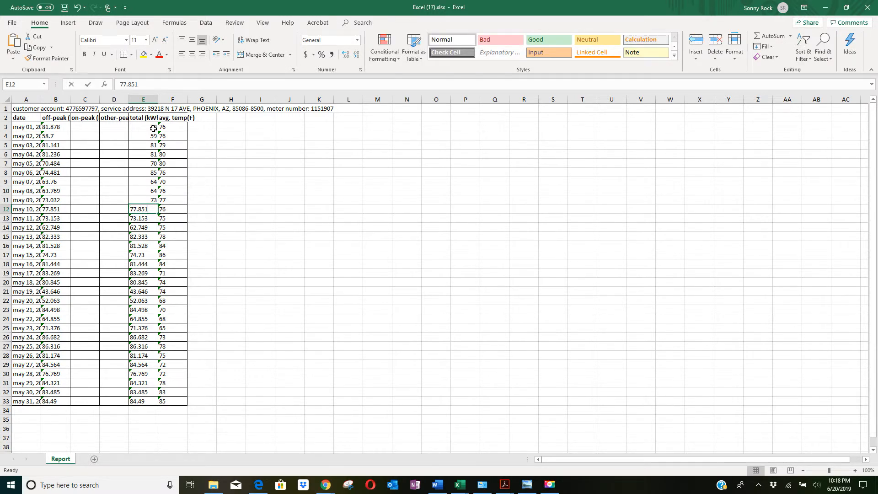
Replace the total kWh values in E12:E15 with 78, 73, 63 and 82.
type("78")
key("Return")
type("73")
key("Return")
type("63")
key("Return")
type("82")
key("Return")
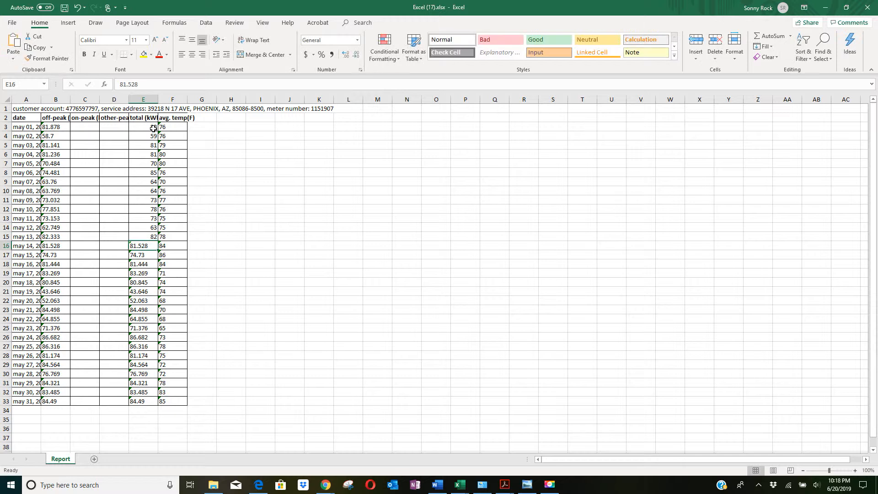
Replace the total kWh values in E16:E20 with 82, 75, 81, 83 and 81.
type("82")
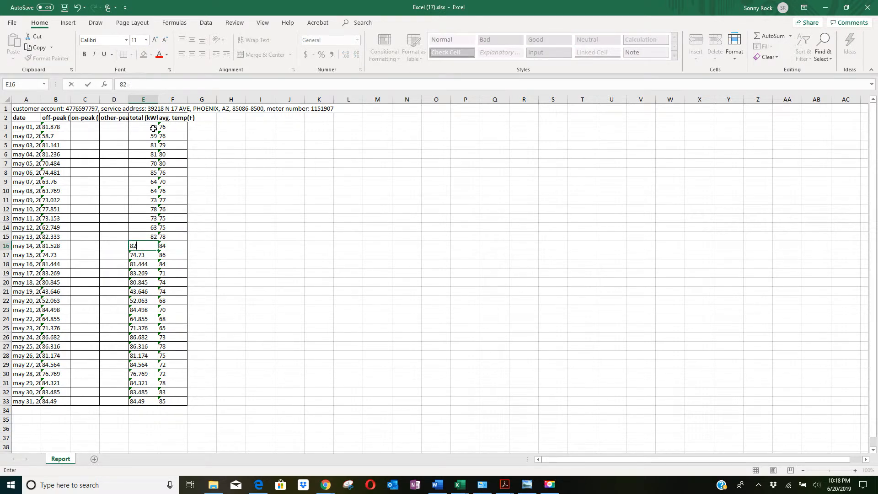
key("Return")
type("7")
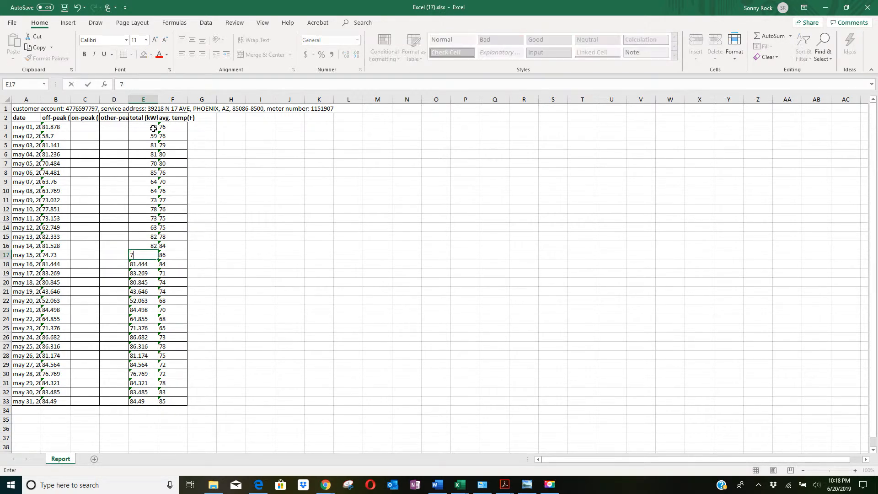
type("5")
key("Return")
type("81")
key("Return")
type("83")
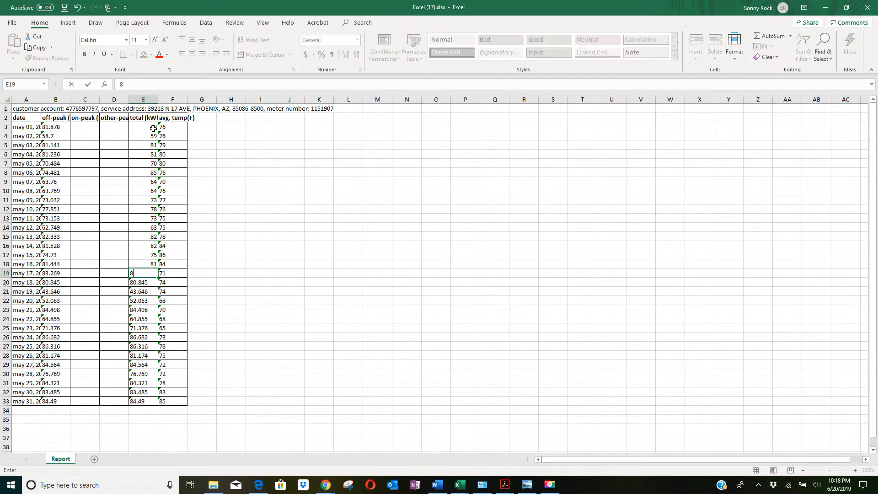
key("Return")
type("81")
key("Return")
Replace the total kWh values in E21:E25 with 47, 52, 85, 65 and 71.
type("47")
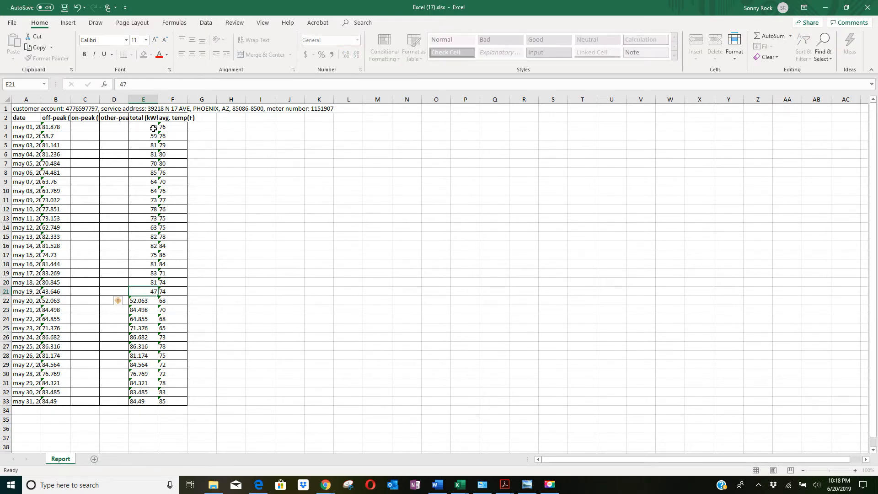
key("Return")
type("52")
key("Return")
type("85")
key("Return")
type("65")
key("Return")
type("71")
key("Return")
Replace the total kWh values in E26:E30 with 87, 83, 81, 84 and 77.
type("87")
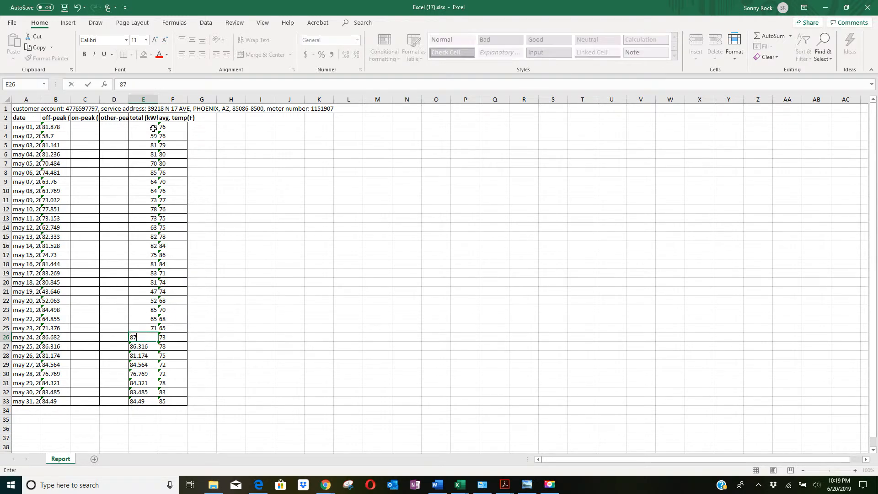
key("Return")
type("83")
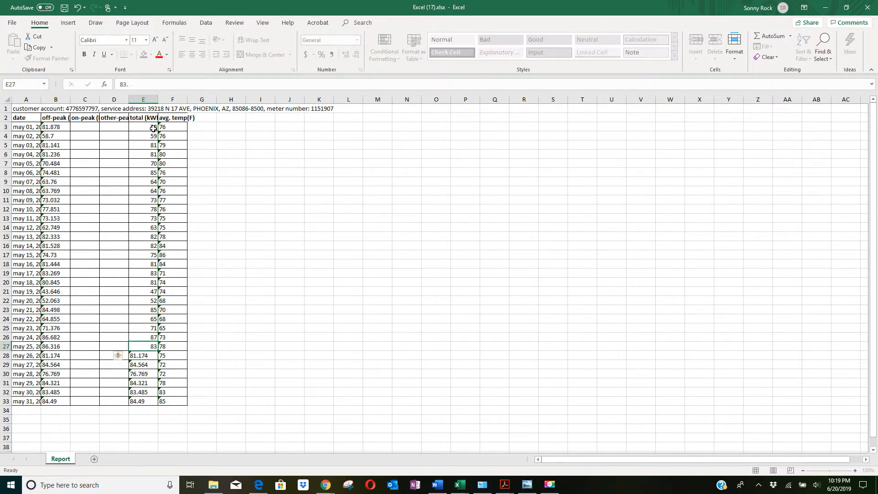
key("Return")
type("81")
key("Return")
type("8")
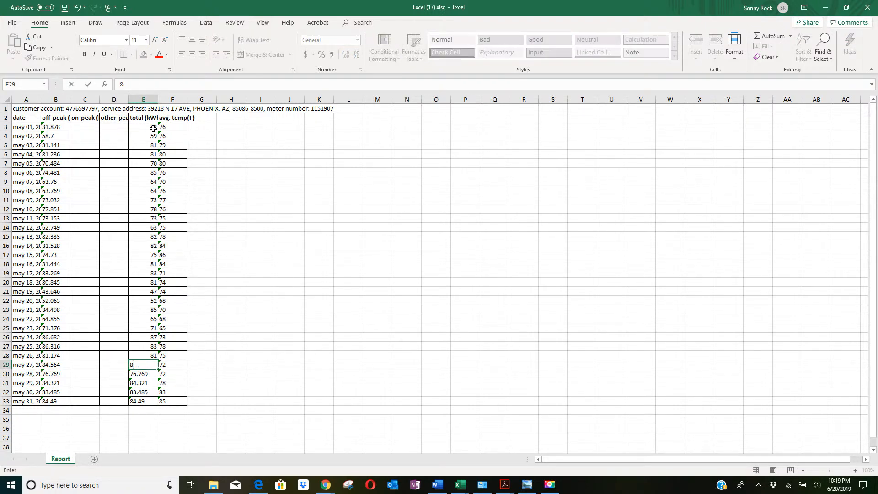
key("Return")
type("77")
key("Return")
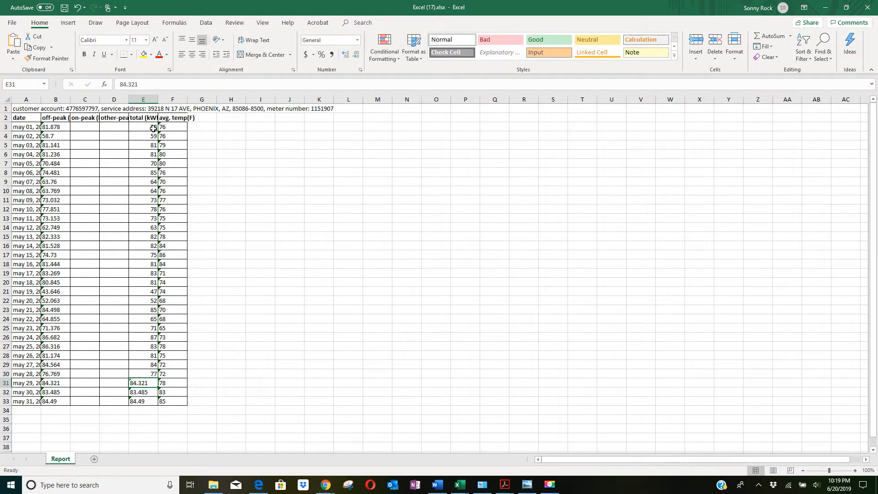
Replace the total kWh values in E31:E33 with 84, 84 and 85, and return to cell E3.
type("84")
key("Return")
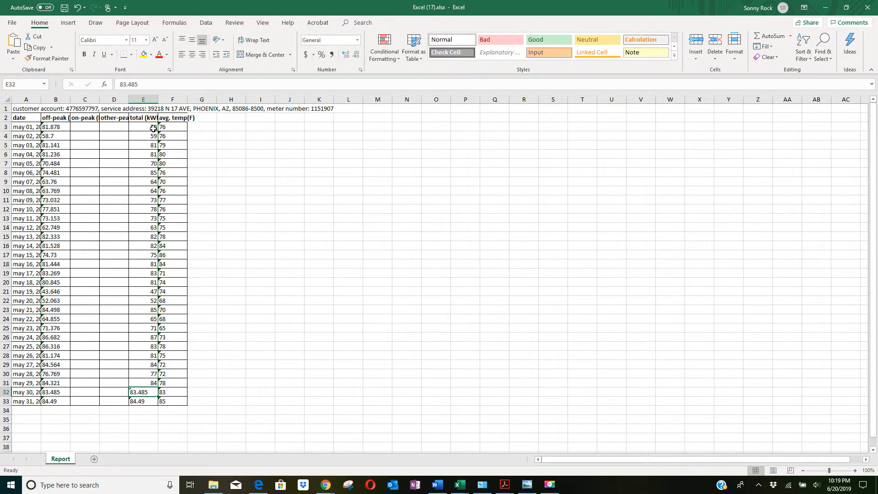
type("84")
key("Return")
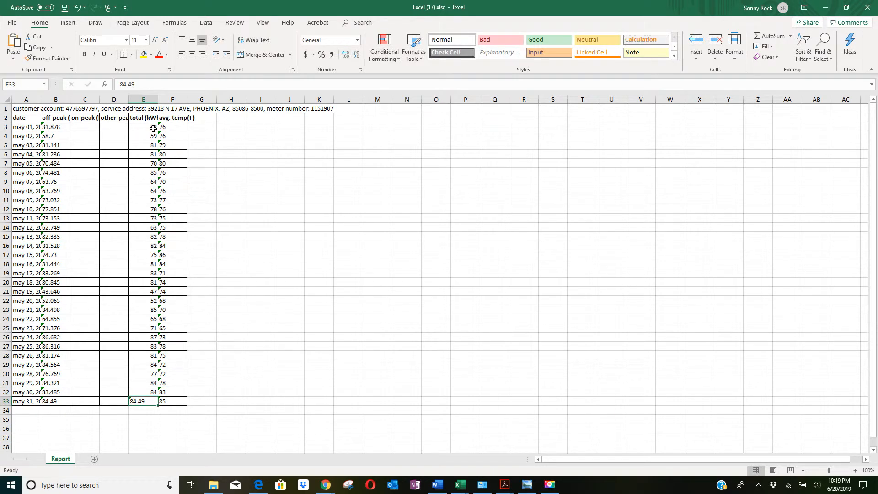
type("85")
key("Return")
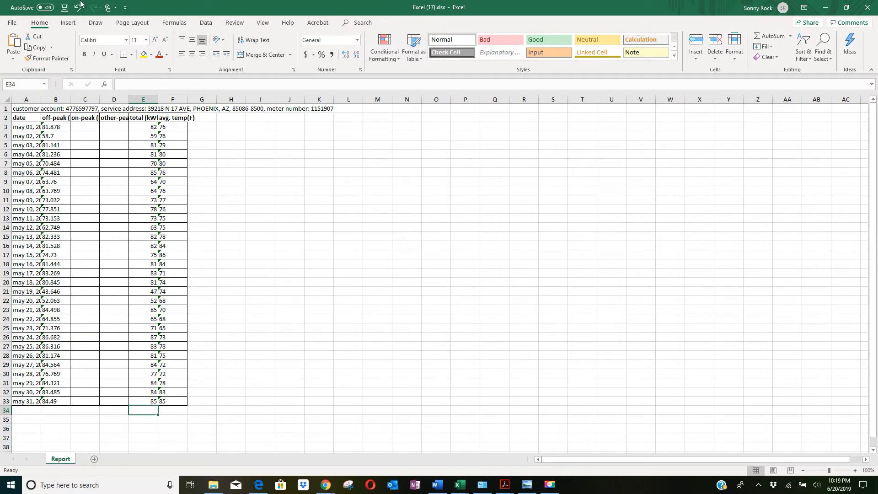
left_click(133, 124)
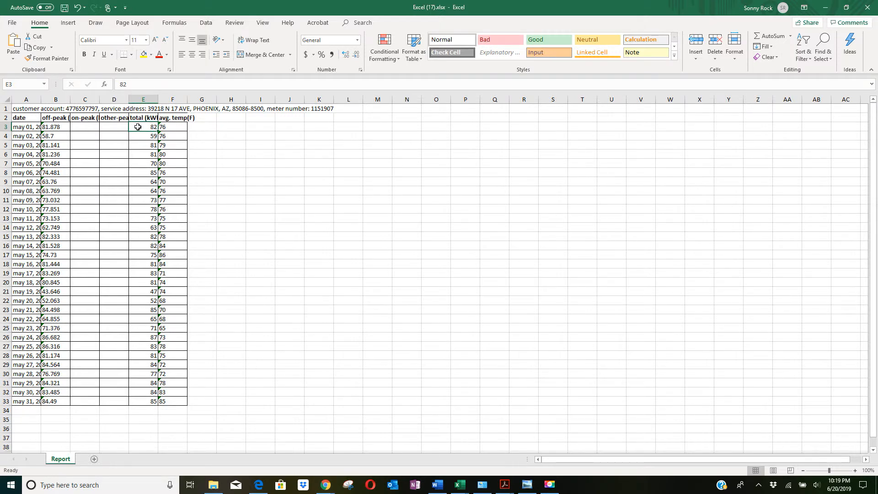
Total the daily kWh values in cell E34 with AutoSum over E3:E33.
left_click(138, 410)
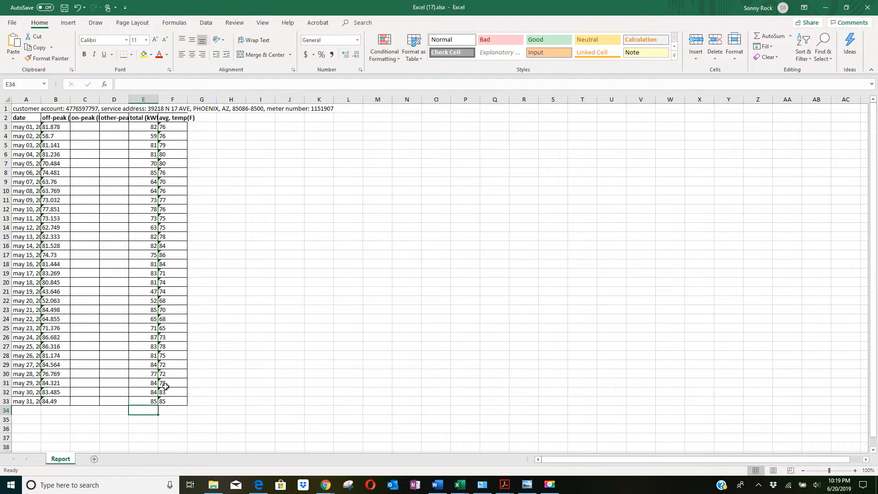
left_click(769, 37)
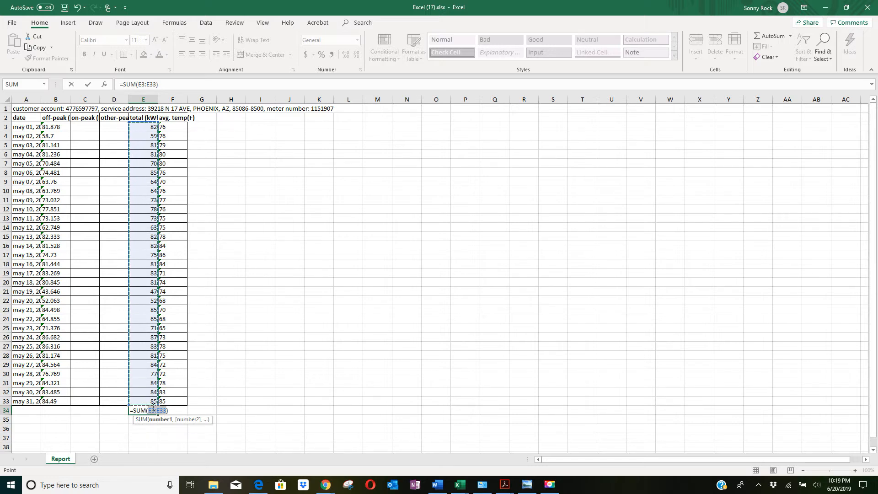
key("Return")
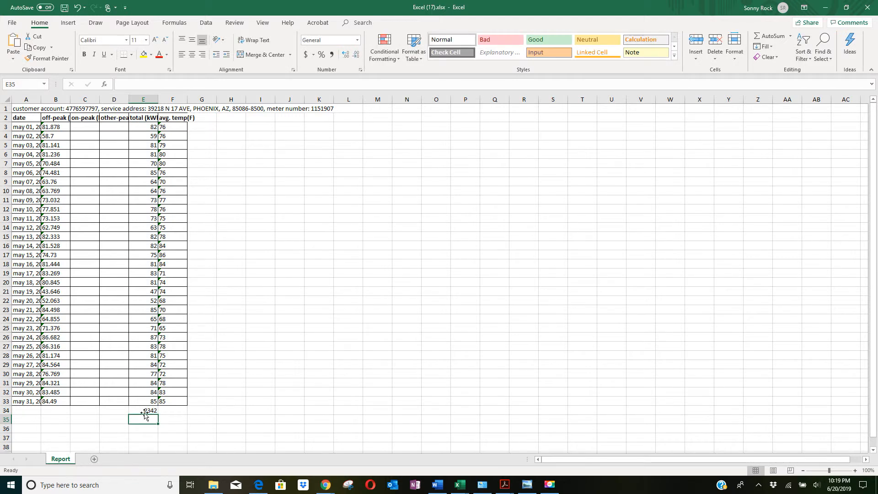
Format the total in cell E34 as red, bold text at font size 16.
left_click(139, 411)
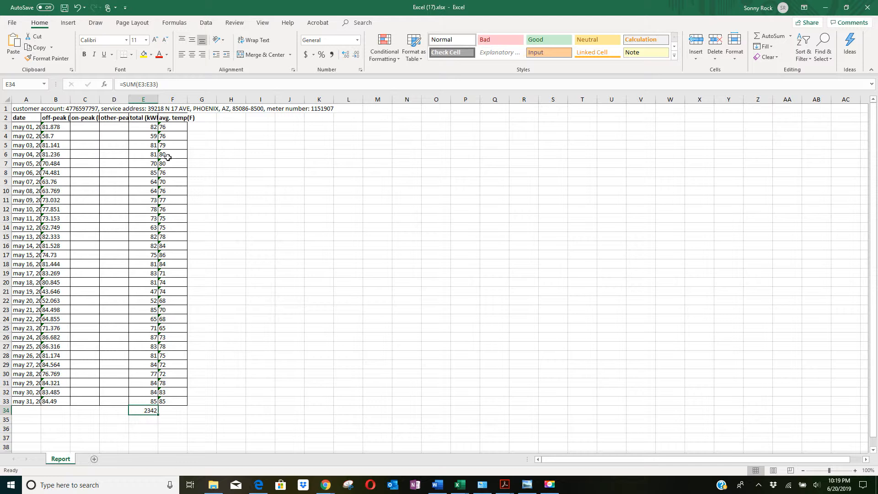
left_click(167, 55)
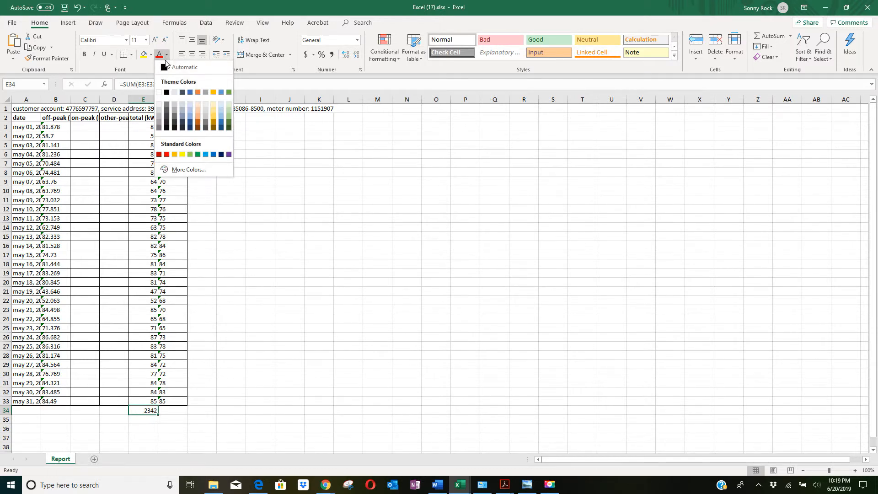
left_click(167, 155)
left_click(84, 54)
left_click(146, 40)
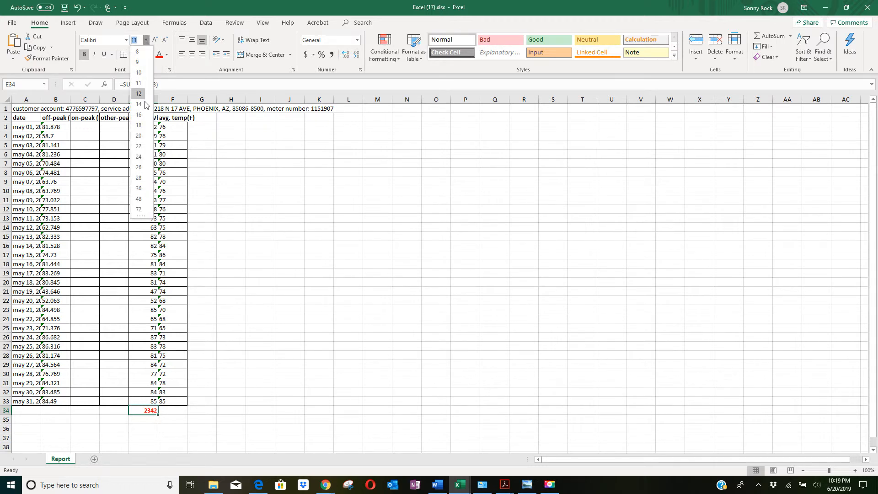
key("Escape")
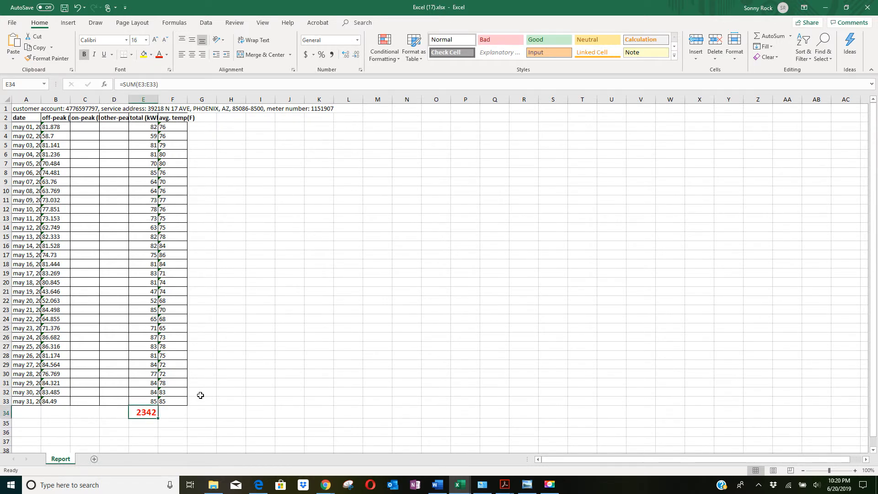
left_click(204, 392)
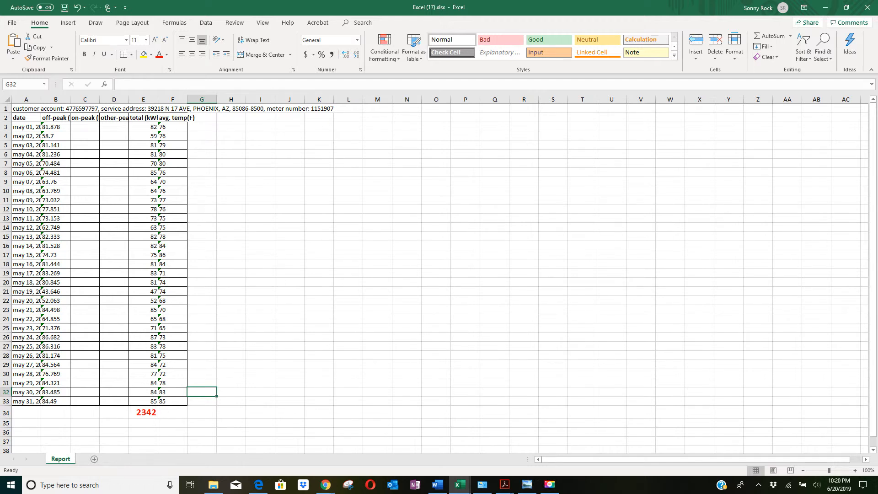
Switch to the home's satellite image in Windows Photo Viewer, examine the solar design summary's yearly kWh figure, and return to cell E34 in Excel.
key("alt+Tab")
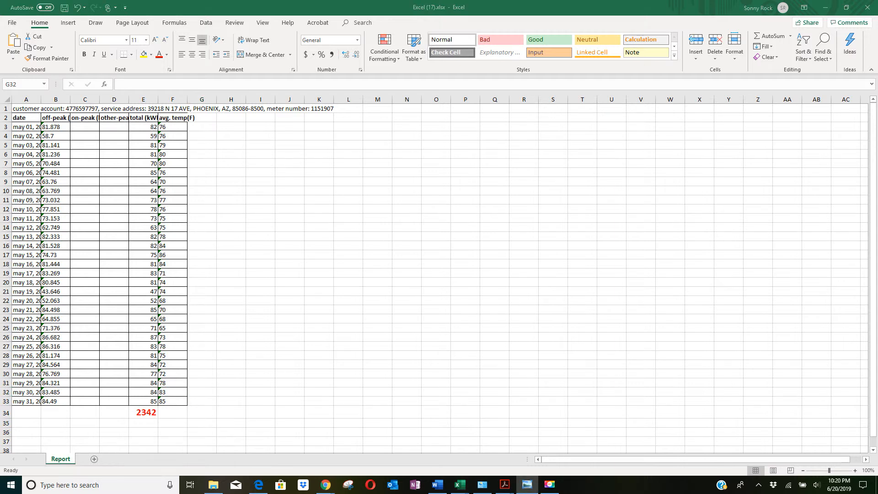
left_click_drag(877, 49, 404, 67)
scroll(556, 283, "up", 2)
scroll(556, 283, "down", 2)
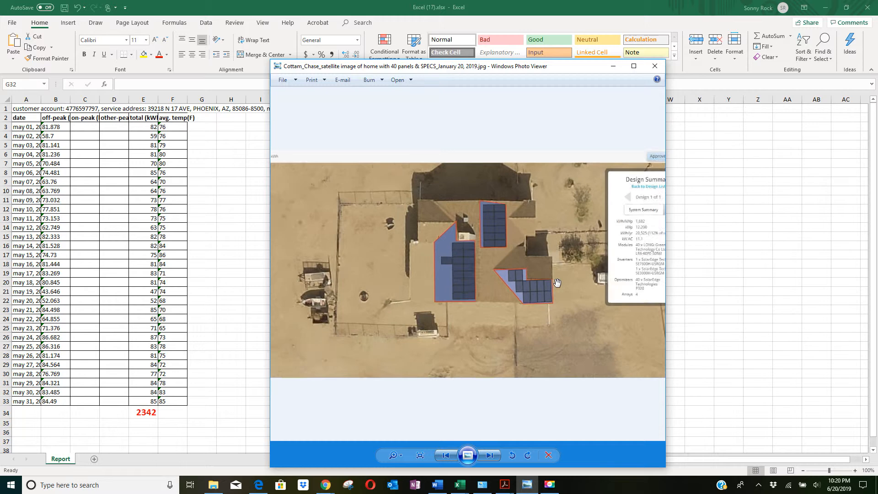
left_click(634, 66)
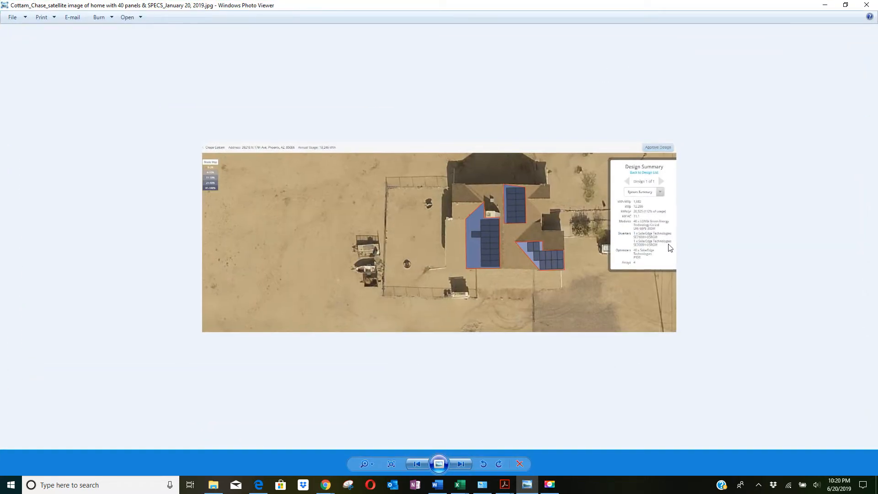
scroll(654, 246, "up", 2)
left_click_drag(763, 201, 257, 298)
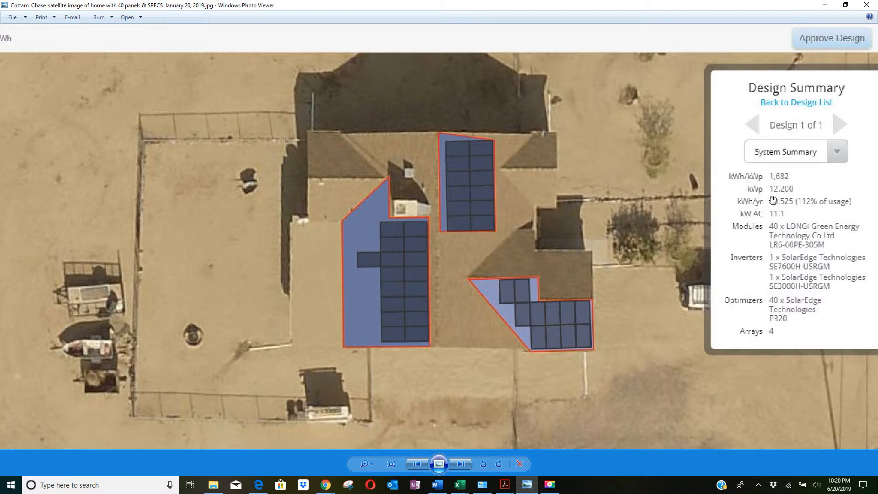
left_click(825, 5)
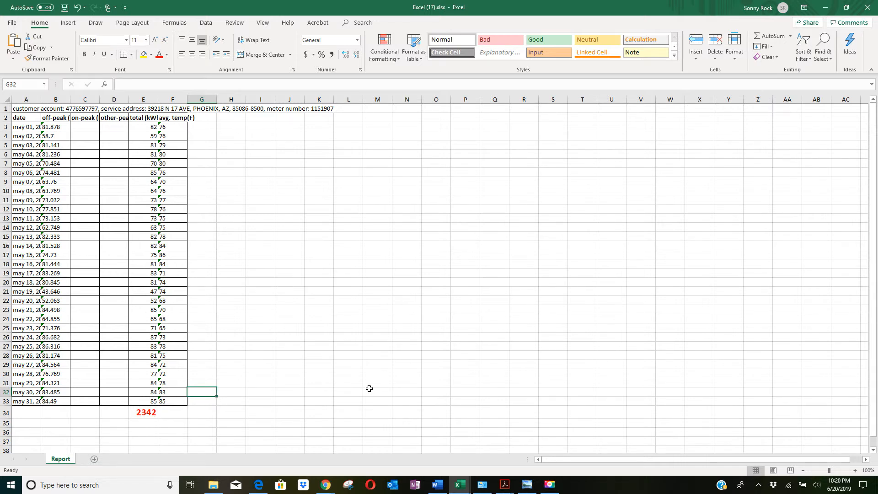
left_click(136, 410)
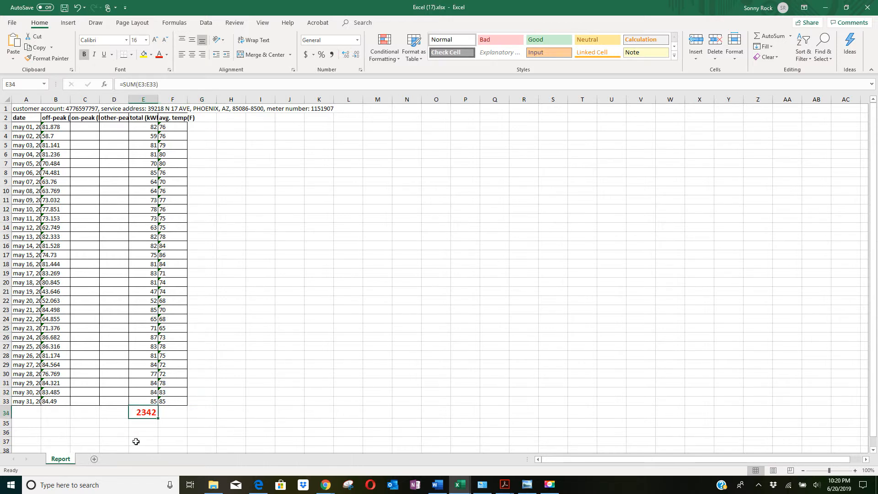